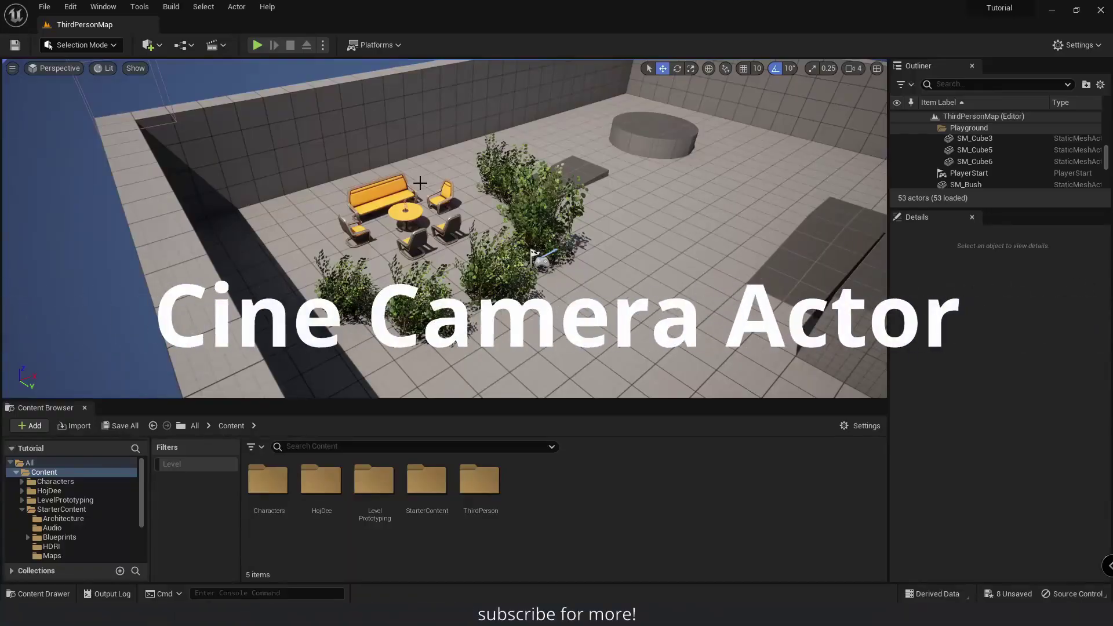
Step: Place a Cine Camera Actor near the furniture, pilot it, and set its focal length to 25
{"action": "left_click", "coordinate": [150, 44]}
{"action": "mouse_move", "coordinate": [182, 178]}
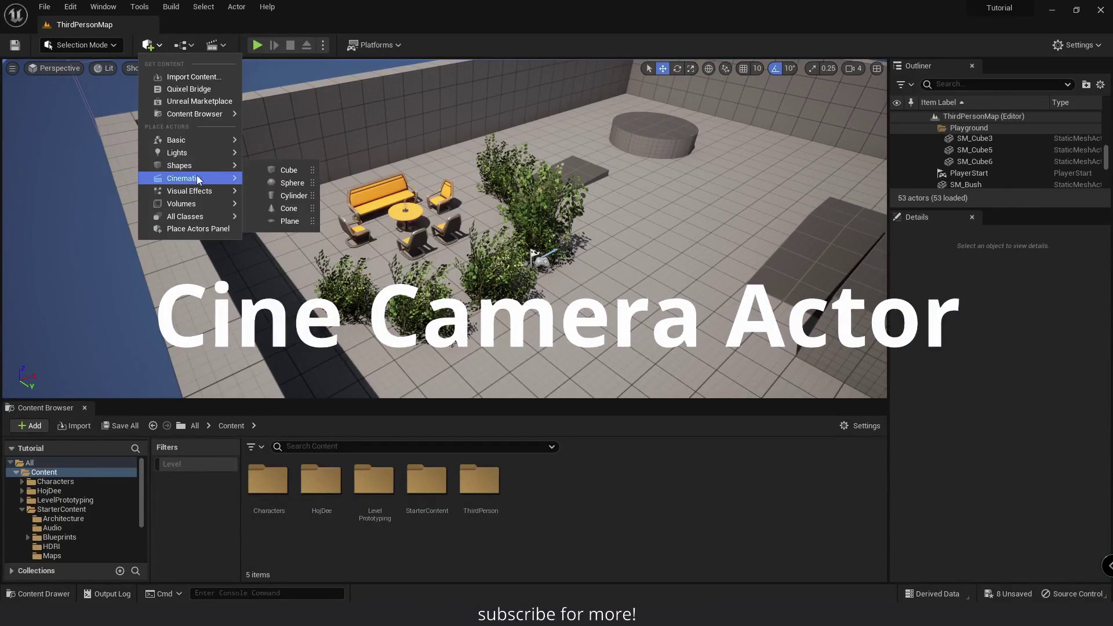
{"action": "left_click_drag", "start_coordinate": [288, 182], "coordinate": [607, 347]}
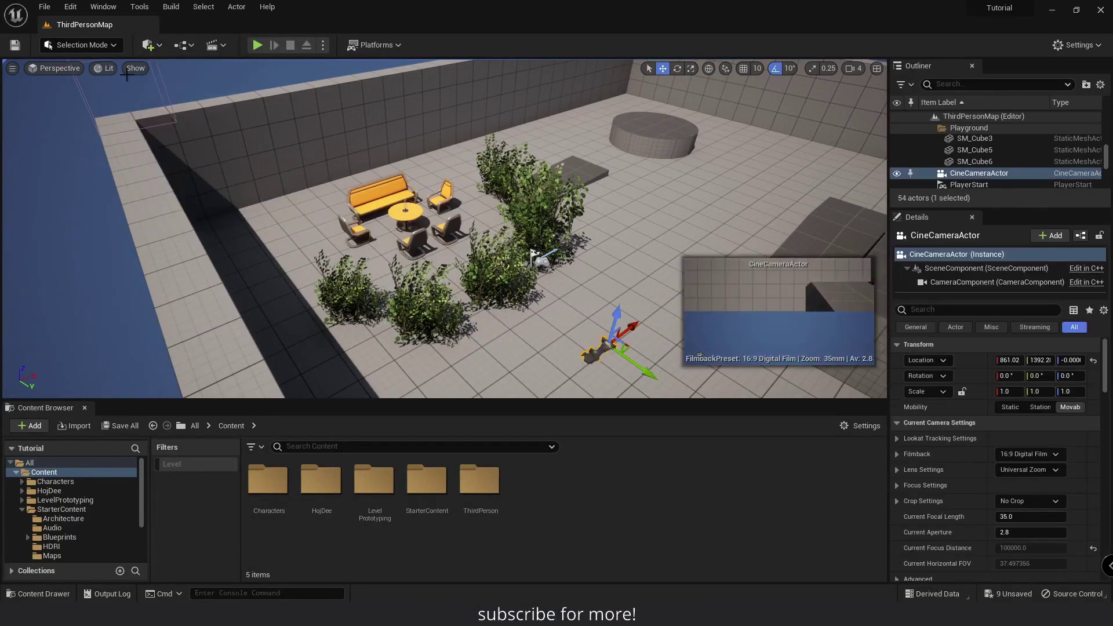
{"action": "left_click", "coordinate": [55, 67]}
{"action": "left_click", "coordinate": [87, 200]}
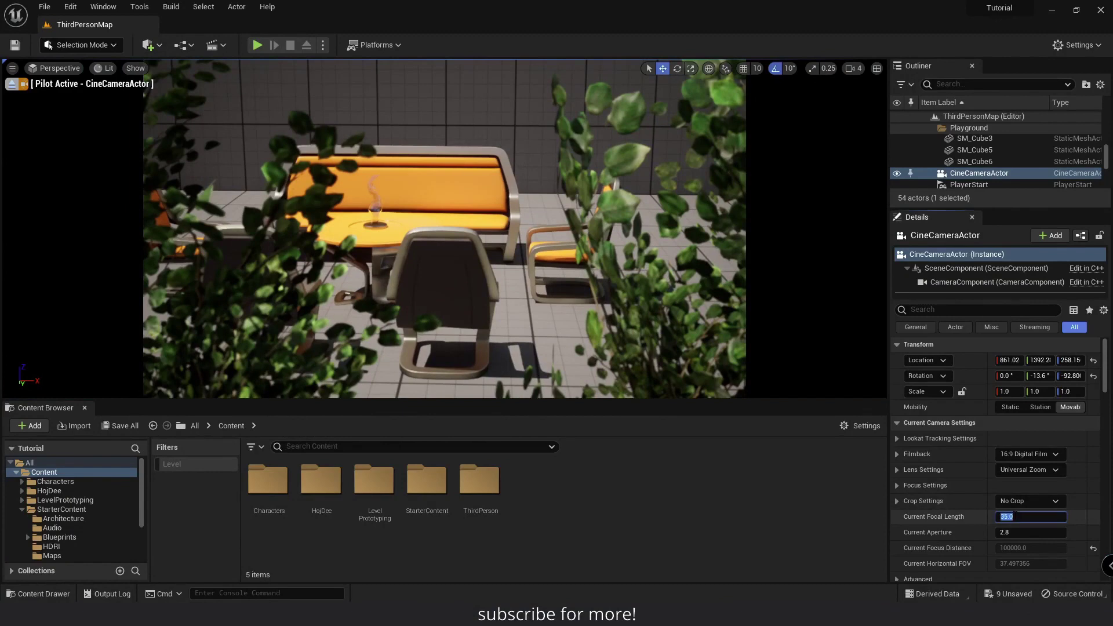
{"action": "type", "text": "25"}
{"action": "key", "text": "Return"}
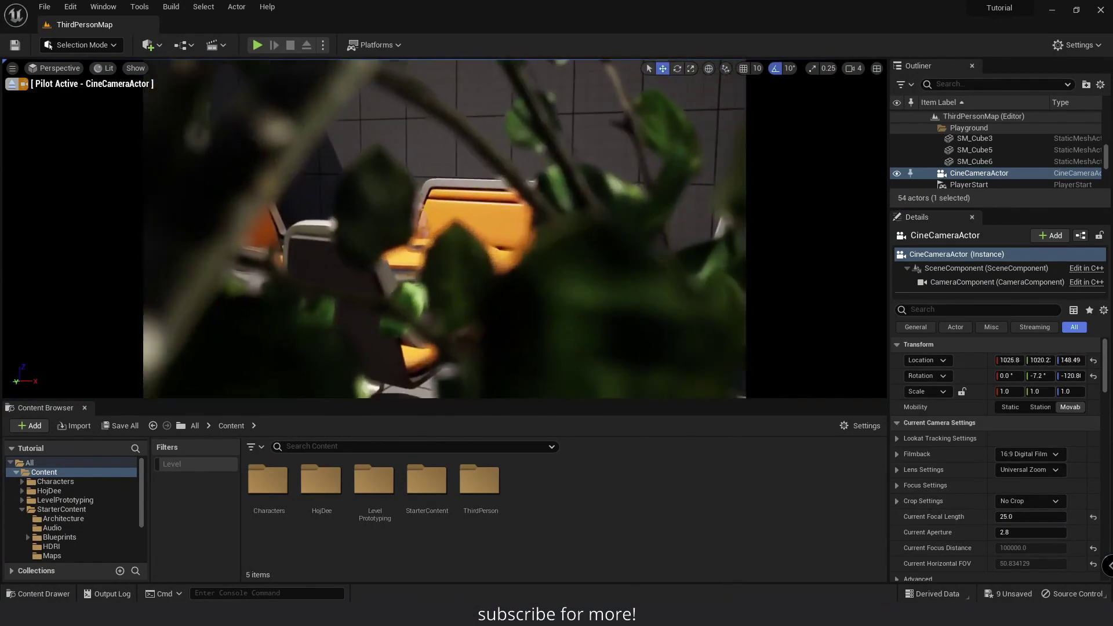
Step: Filter the camera's Details for 'clip', enable Custom Near Clipping Plane, and raise it to about 157
{"action": "left_click", "coordinate": [940, 310]}
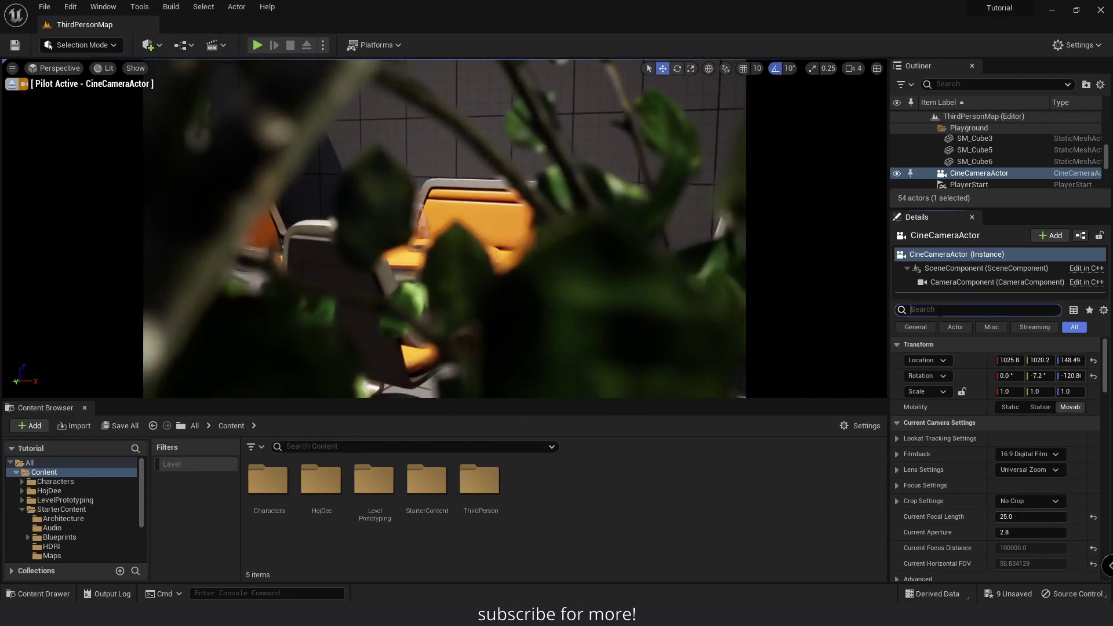
{"action": "type", "text": "nearclip"}
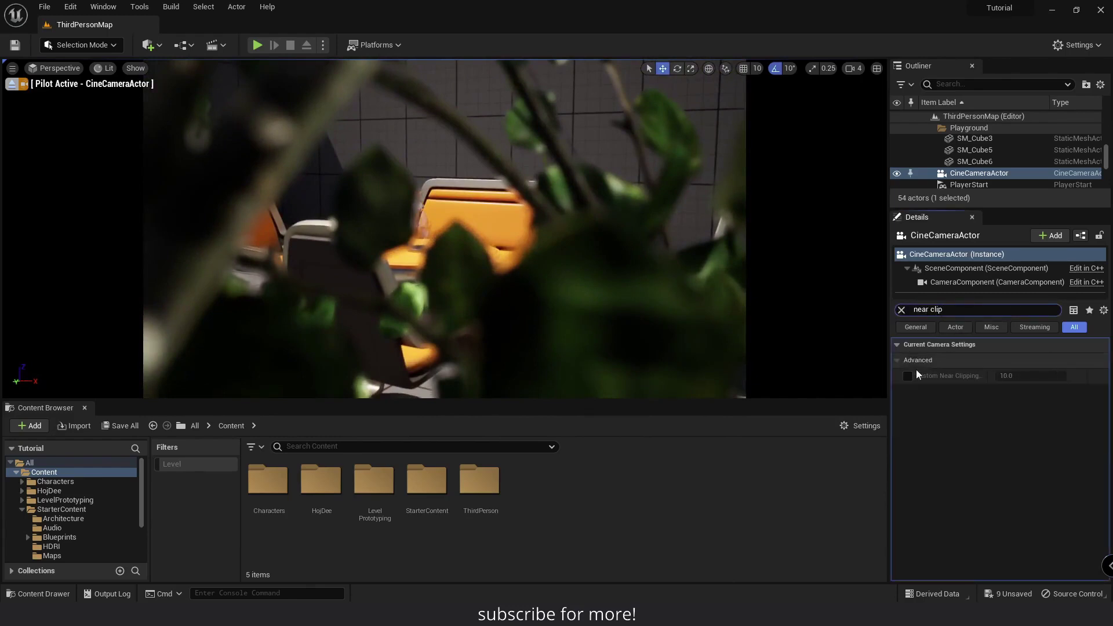
{"action": "left_click", "coordinate": [908, 376]}
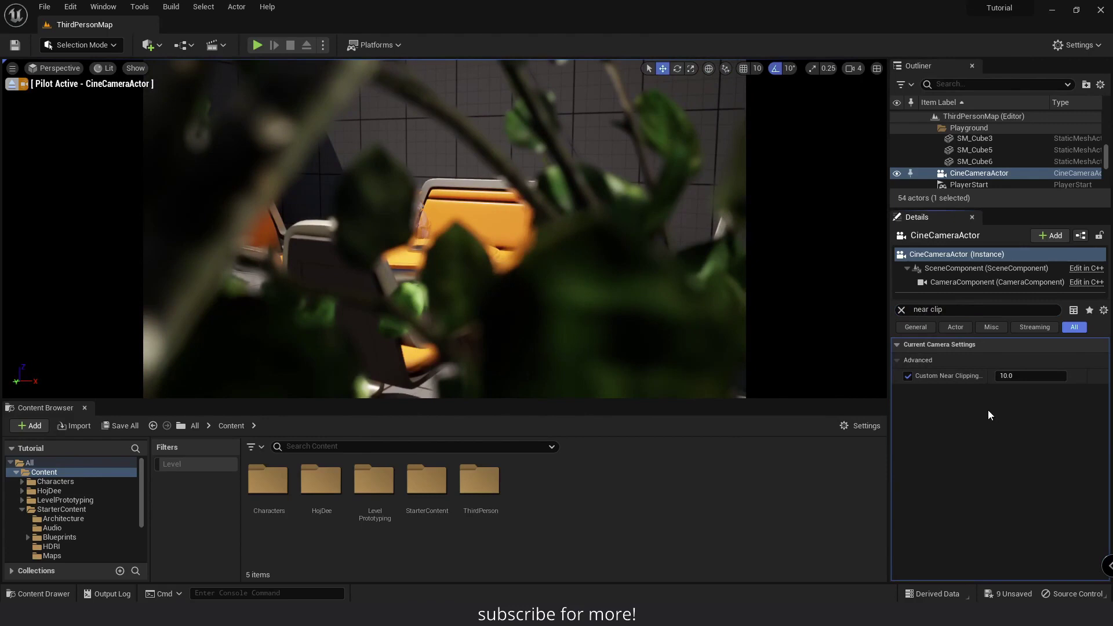
{"action": "left_click_drag", "start_coordinate": [1026, 376], "coordinate": [1078, 375]}
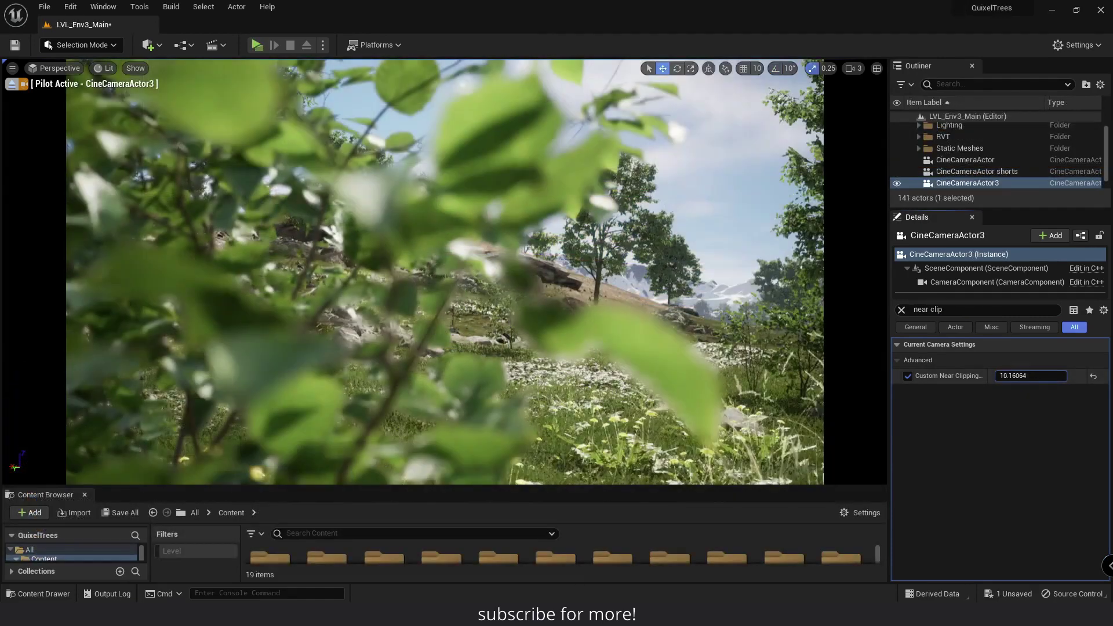
Step: Drag the cine cameras' Custom Near Clipping Plane values, settling the bedroom camera around 1286
{"action": "mouse_move", "coordinate": [1031, 376]}
{"action": "left_mouse_down"}
{"action": "mouse_move", "coordinate": [1066, 375]}
{"action": "mouse_move", "coordinate": [1003, 376]}
{"action": "mouse_move", "coordinate": [1066, 376]}
{"action": "left_mouse_up"}
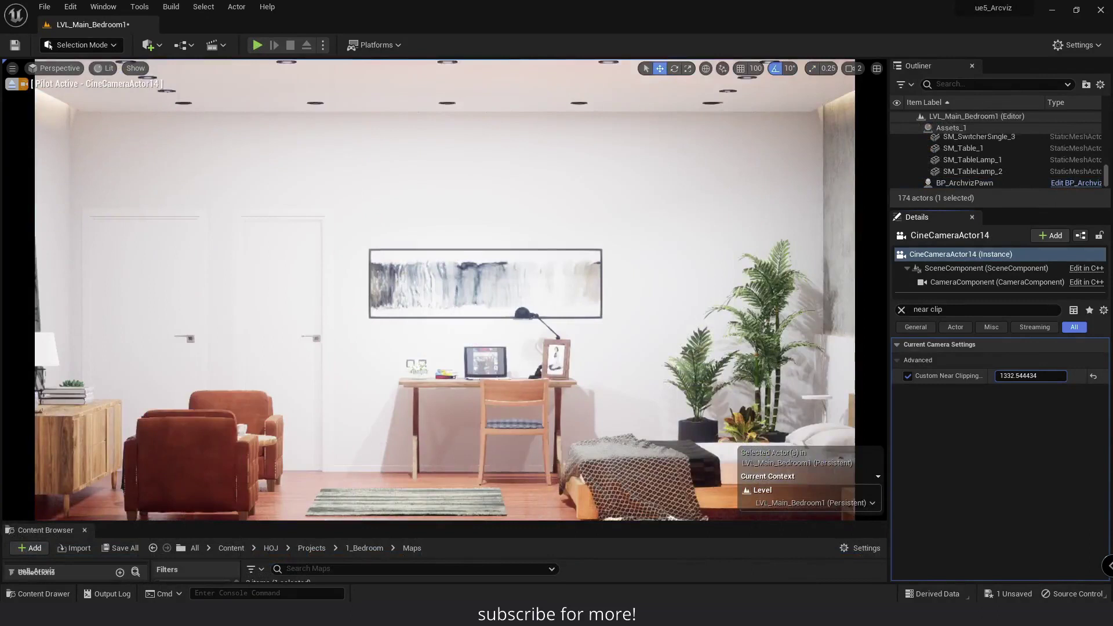
{"action": "mouse_move", "coordinate": [1031, 376]}
{"action": "left_mouse_down"}
{"action": "mouse_move", "coordinate": [1015, 376]}
{"action": "mouse_move", "coordinate": [1049, 375]}
{"action": "left_mouse_up"}
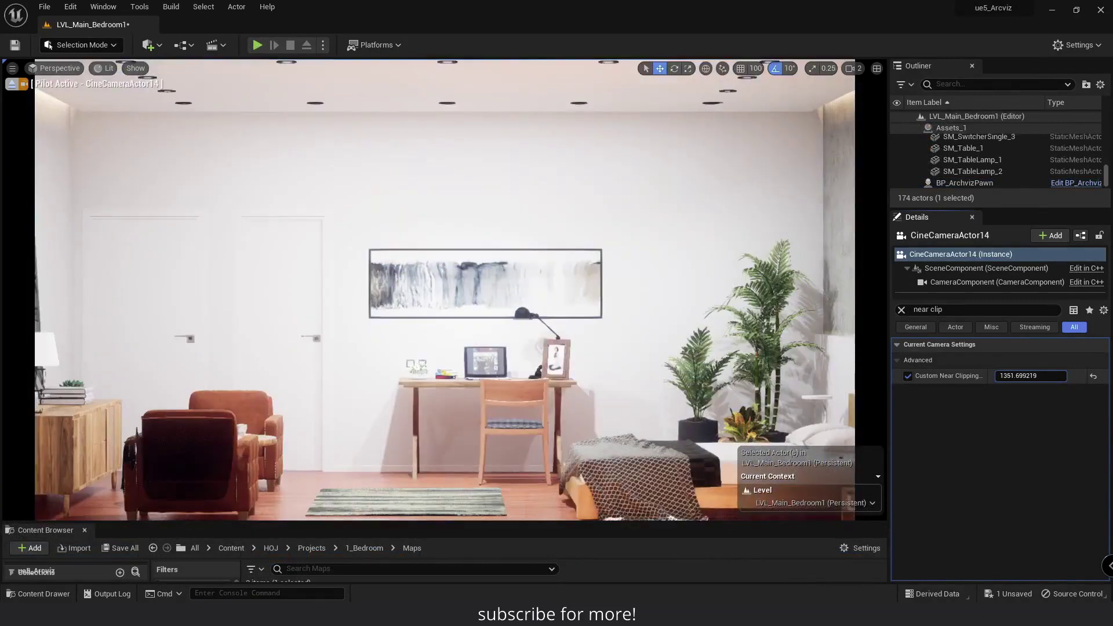
{"action": "mouse_move", "coordinate": [1031, 376]}
{"action": "left_mouse_down"}
{"action": "mouse_move", "coordinate": [1009, 375]}
{"action": "mouse_move", "coordinate": [1046, 376]}
{"action": "left_mouse_up"}
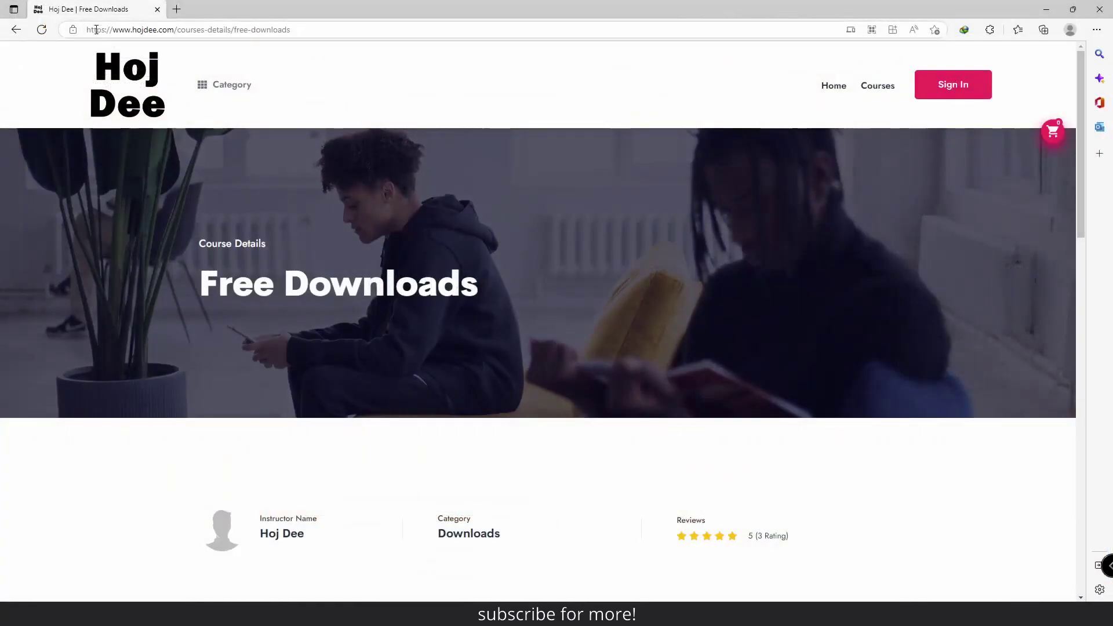
Step: Scroll down the Free Downloads course page and show its Exercise File list
{"action": "scroll", "coordinate": [129, 301], "scroll_direction": "down", "scroll_amount": 5}
{"action": "scroll", "coordinate": [129, 301], "scroll_direction": "down", "scroll_amount": 3}
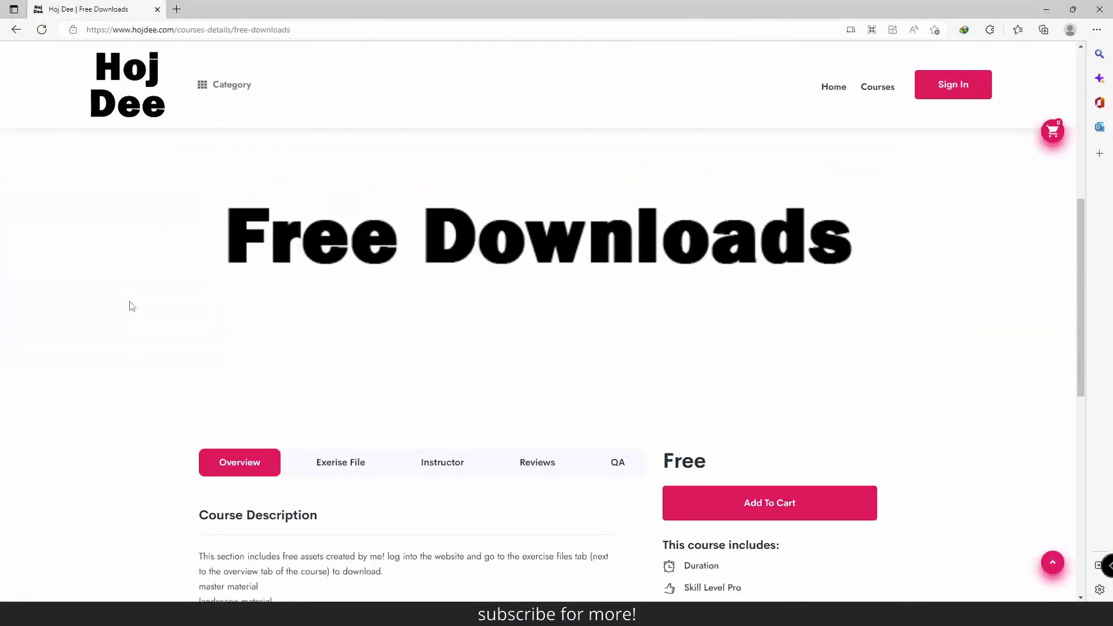
{"action": "scroll", "coordinate": [129, 301], "scroll_direction": "down", "scroll_amount": 2}
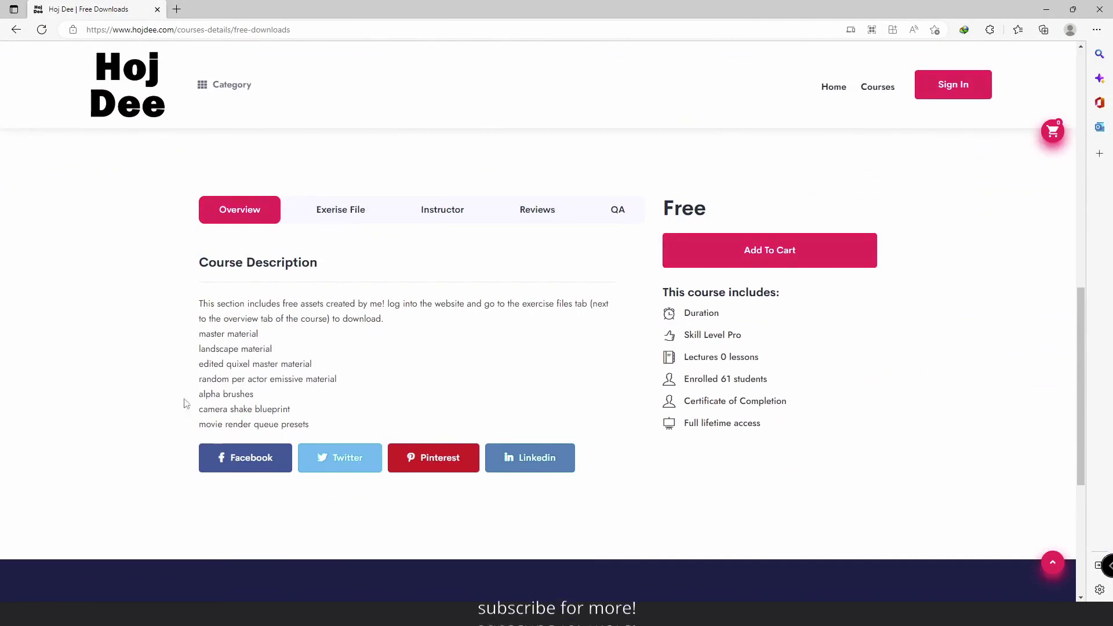
{"action": "left_click", "coordinate": [341, 212]}
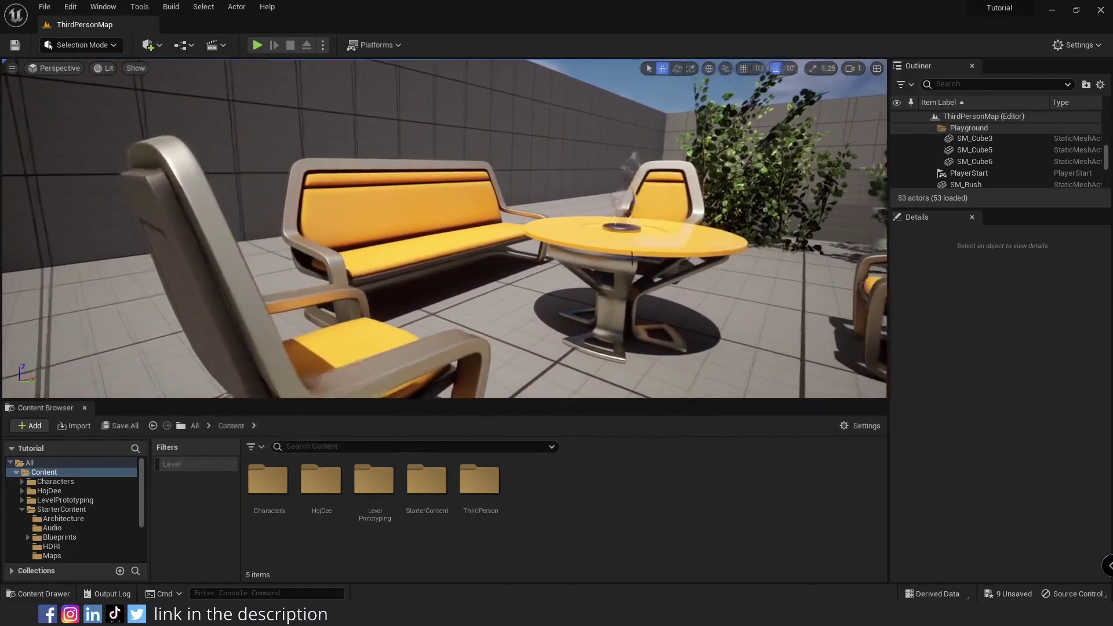
Step: Open Project Settings and browse to the Engine > General Settings section
{"action": "left_click", "coordinate": [1077, 45]}
{"action": "left_click", "coordinate": [1004, 91]}
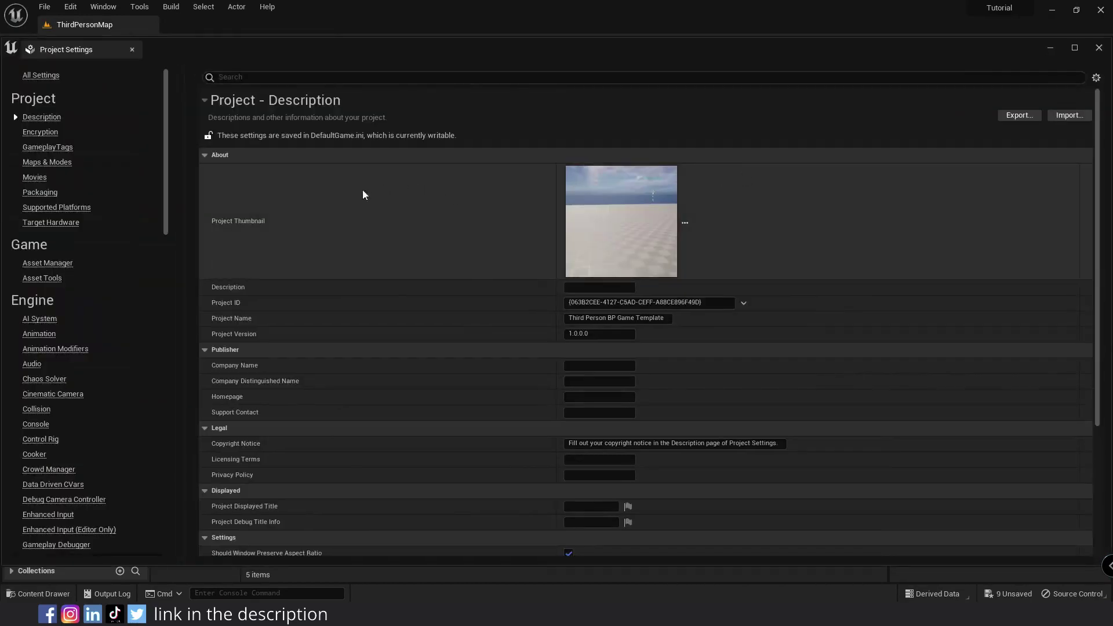
{"action": "scroll", "coordinate": [52, 313], "scroll_direction": "down", "scroll_amount": 3}
{"action": "scroll", "coordinate": [40, 354], "scroll_direction": "down", "scroll_amount": 1}
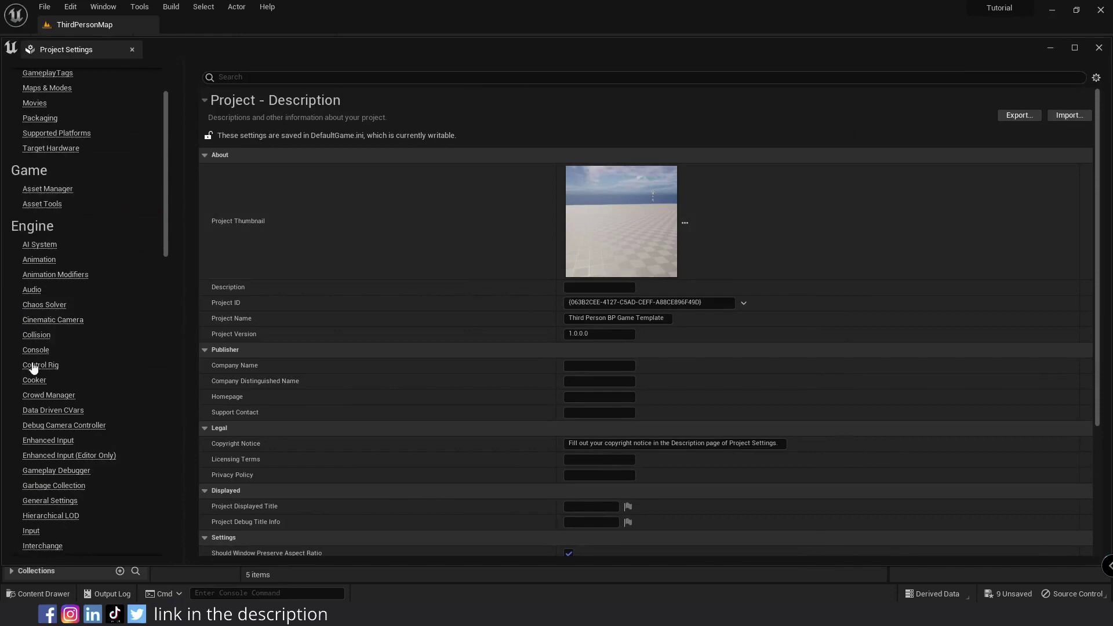
{"action": "scroll", "coordinate": [46, 383], "scroll_direction": "down", "scroll_amount": 1}
{"action": "scroll", "coordinate": [47, 391], "scroll_direction": "down", "scroll_amount": 1}
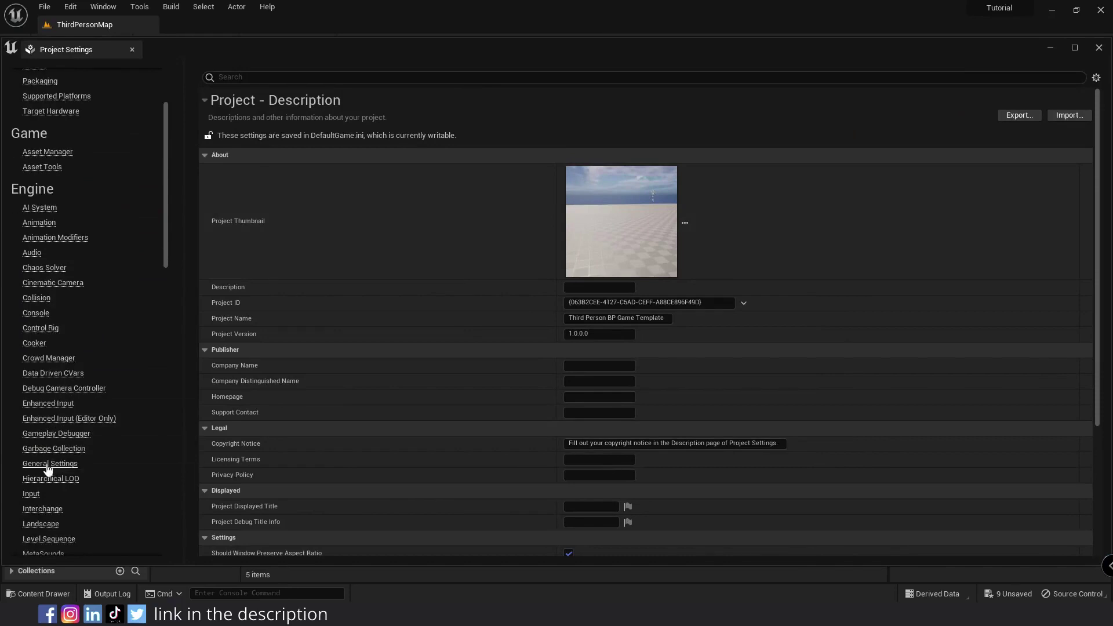
{"action": "left_click", "coordinate": [52, 462]}
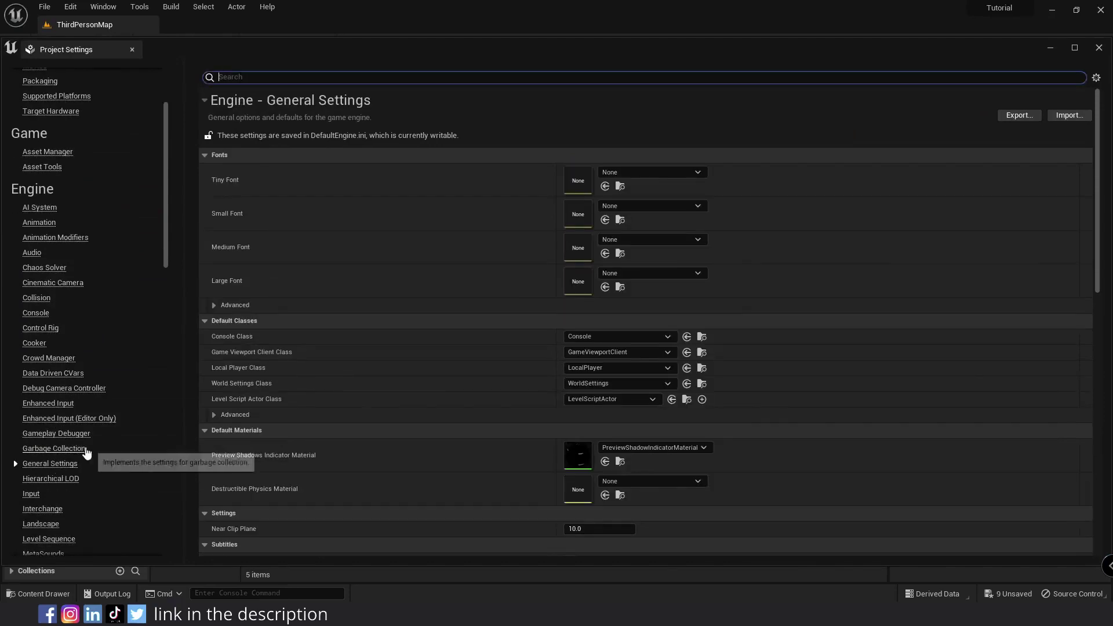
{"action": "scroll", "coordinate": [260, 376], "scroll_direction": "down", "scroll_amount": 3}
{"action": "scroll", "coordinate": [256, 383], "scroll_direction": "down", "scroll_amount": 2}
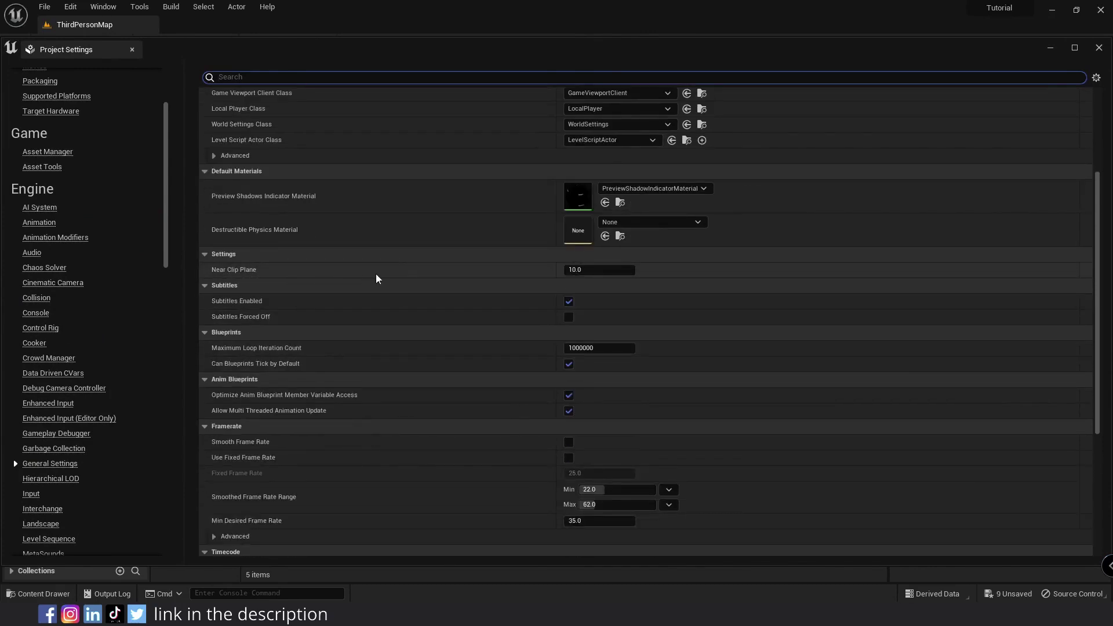
{"action": "scroll", "coordinate": [35, 106], "scroll_direction": "up", "scroll_amount": 4}
Step: Search all settings for 'near clip pla', check the Near Clip Plane value of 10.0, then close settings
{"action": "left_click", "coordinate": [37, 76]}
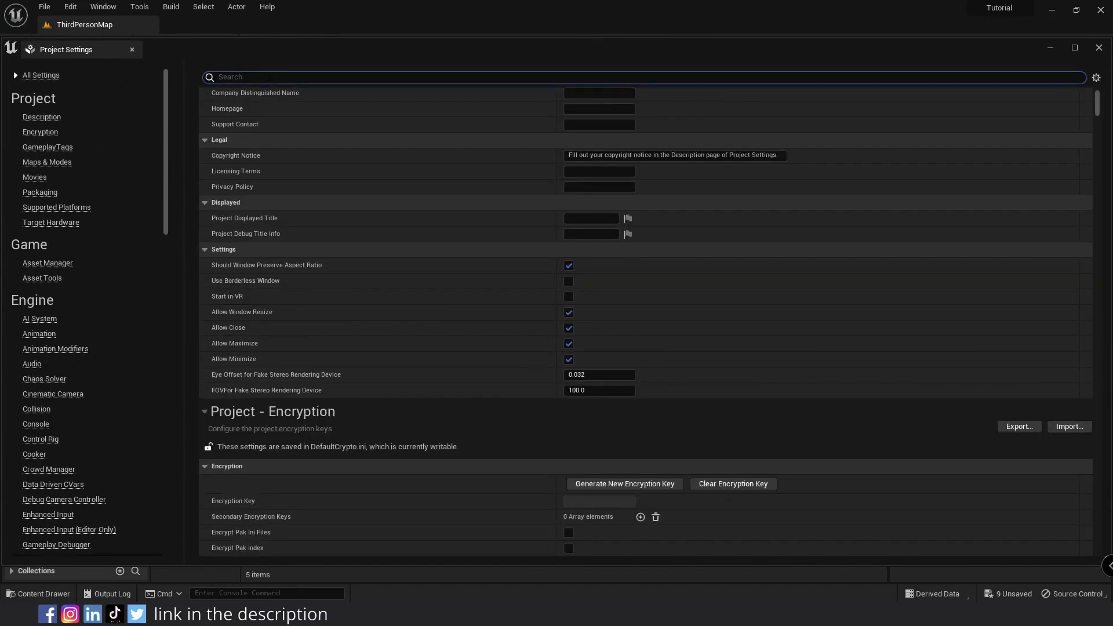
{"action": "type", "text": "near clip pla"}
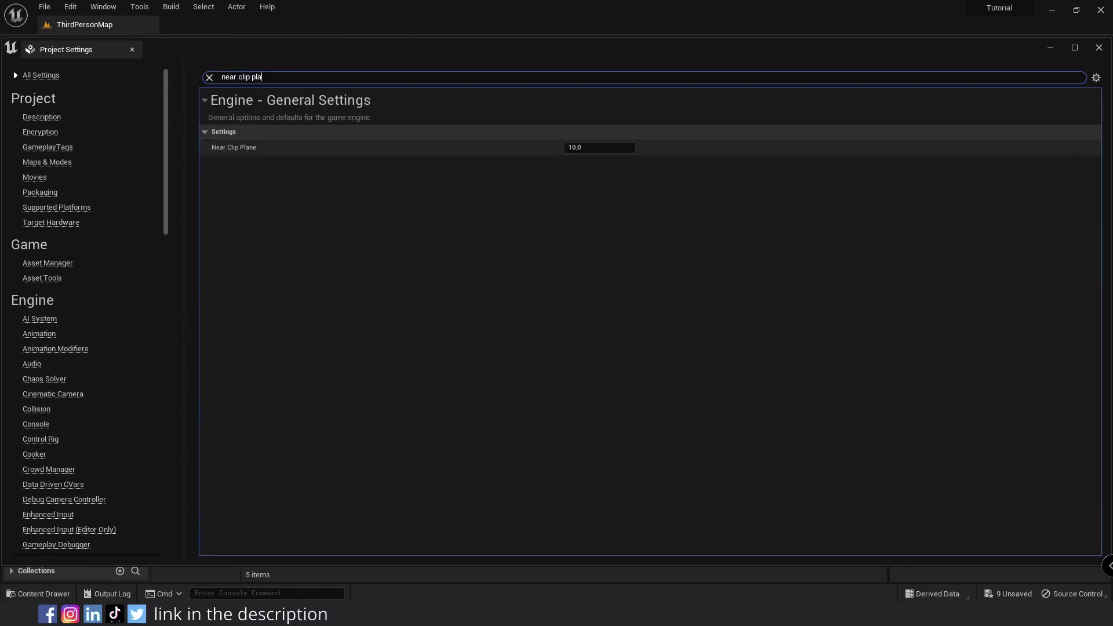
{"action": "left_click", "coordinate": [577, 147]}
{"action": "type", "text": "1"}
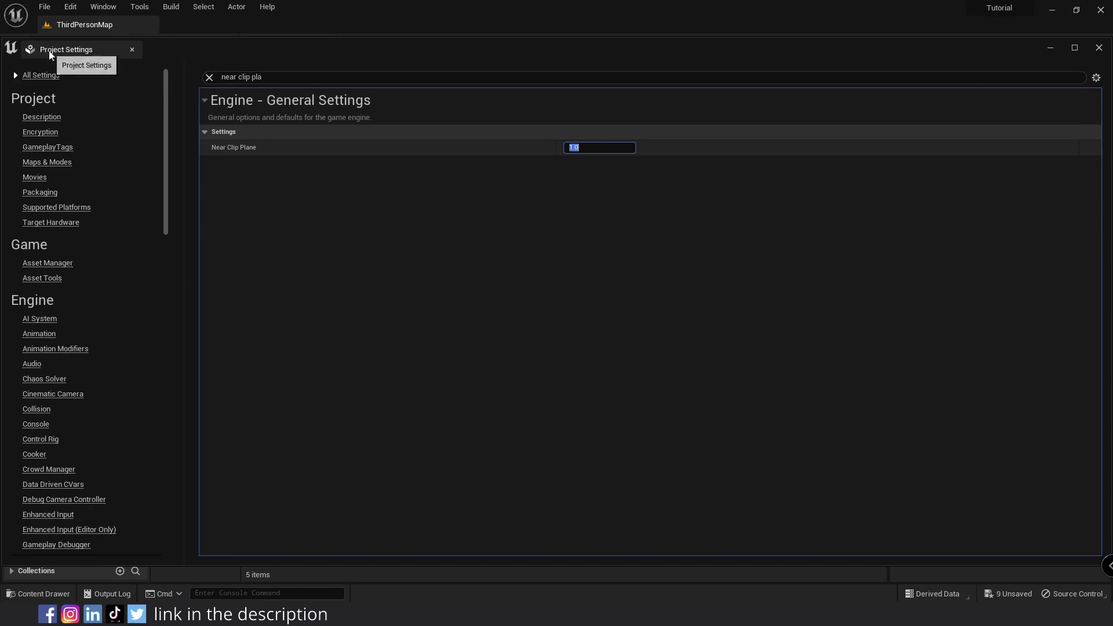
{"action": "left_click", "coordinate": [133, 50]}
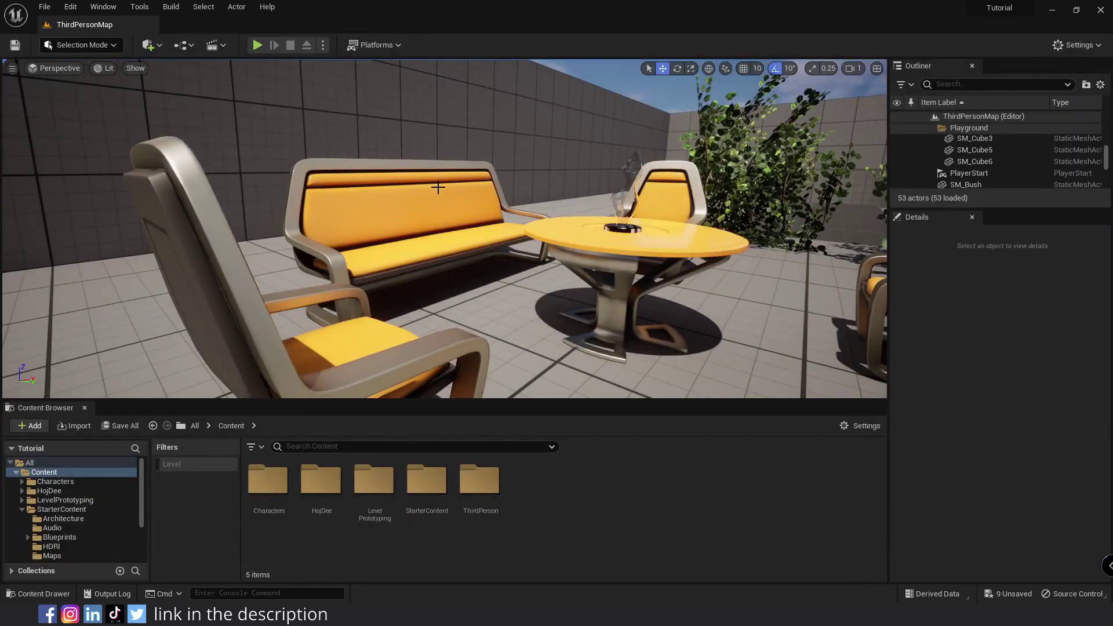
Step: Fly up close to the bench and run r.SetNearClipPlane in the console to clip it
{"action": "right_click_drag", "start_coordinate": [437, 188], "coordinate": [437, 188]}
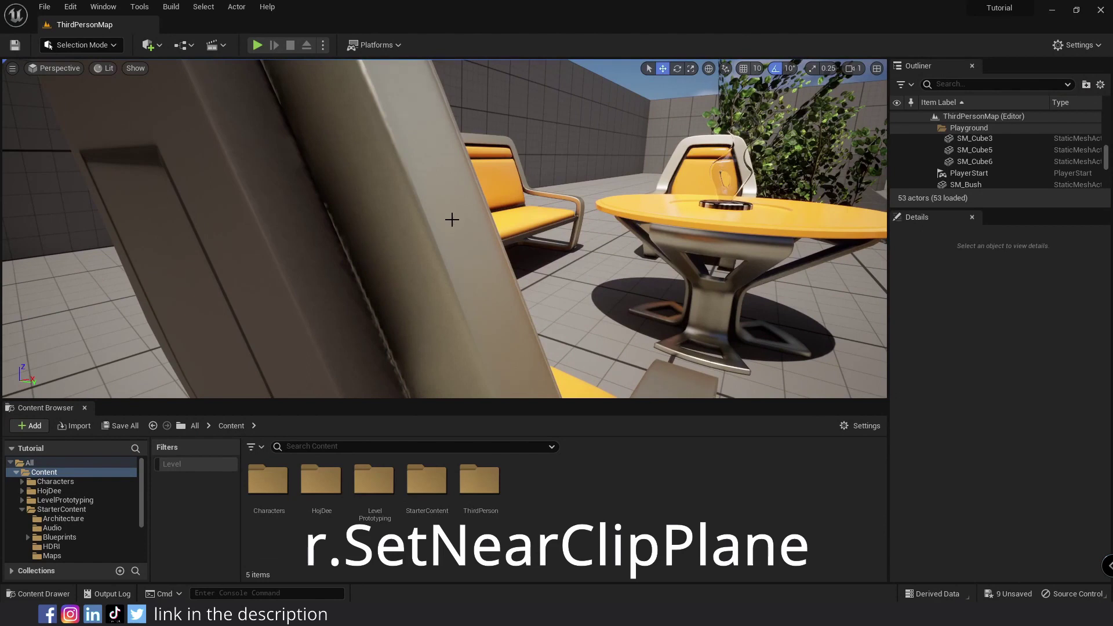
{"action": "right_click_drag", "start_coordinate": [451, 219], "coordinate": [370, 278]}
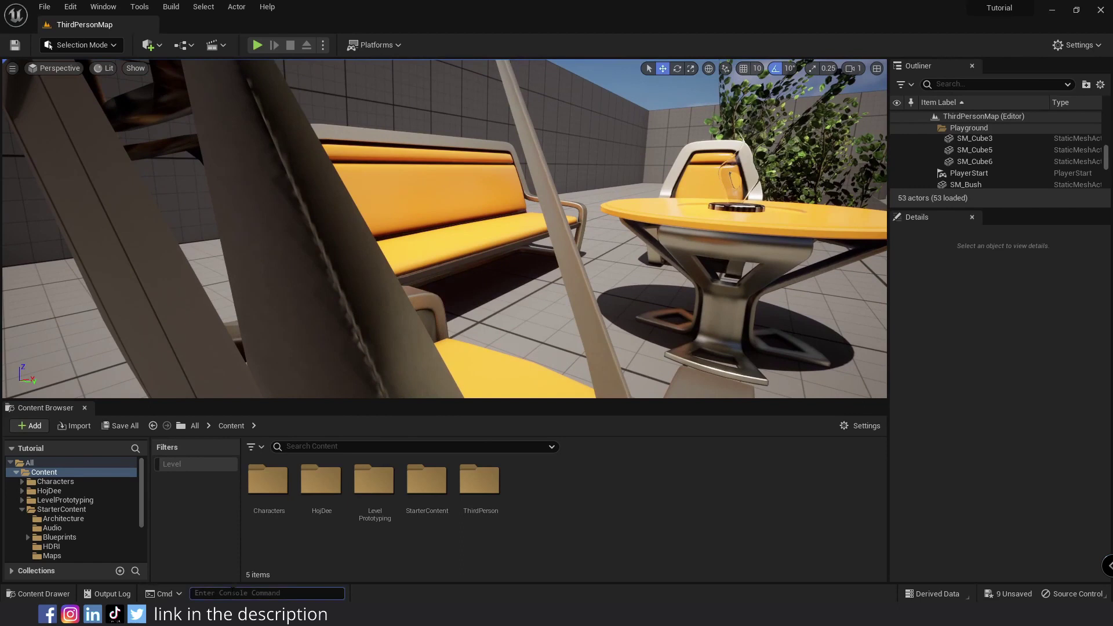
{"action": "type", "text": "r.setnea"}
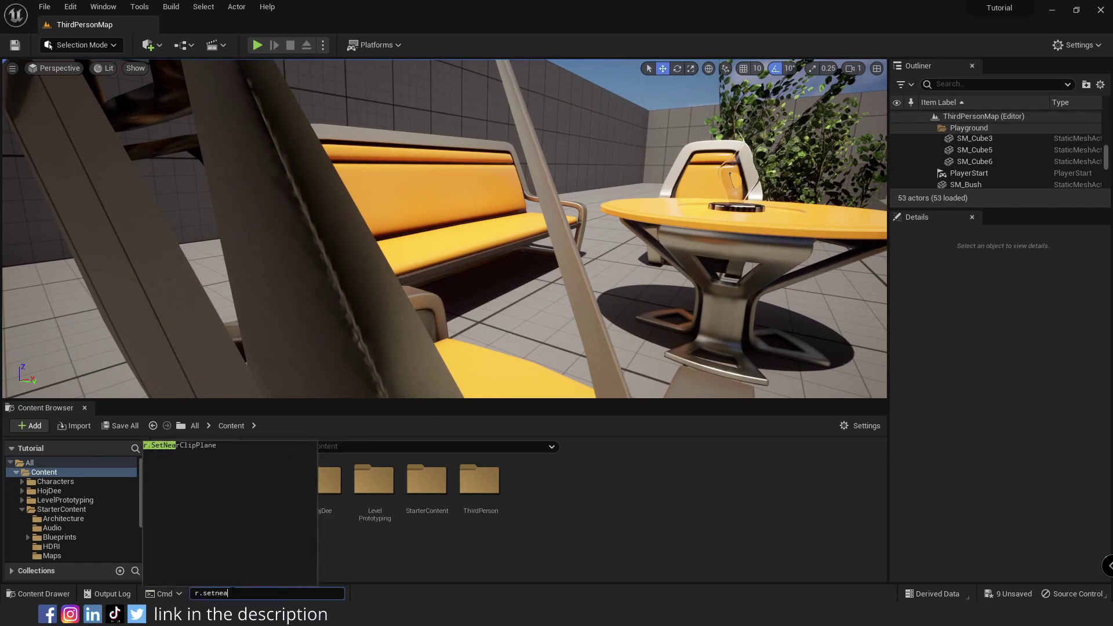
{"action": "key", "text": "Tab"}
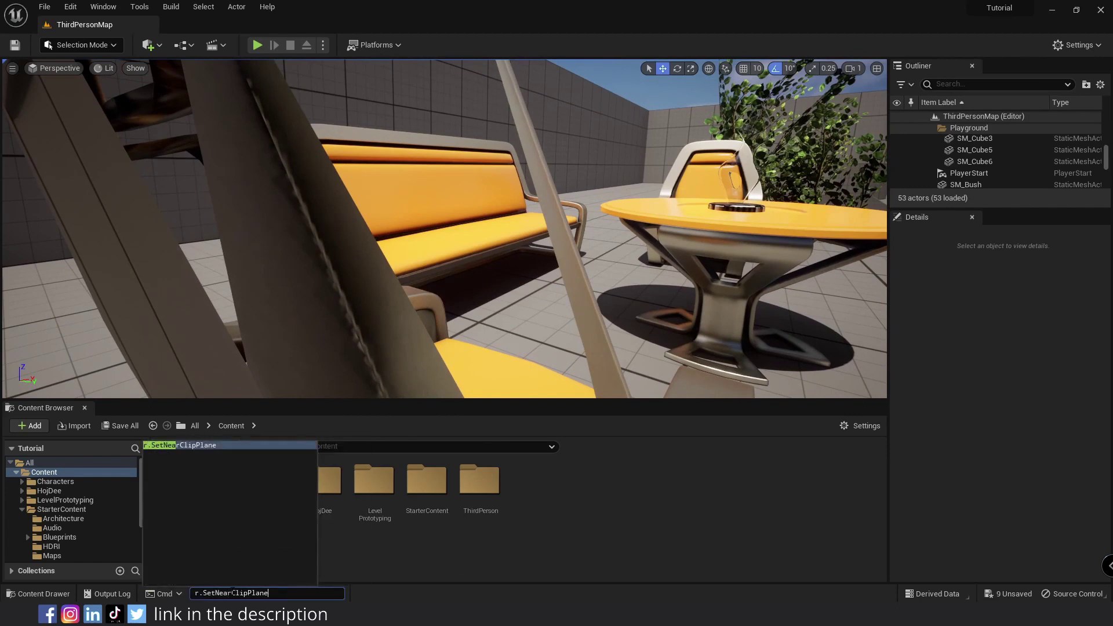
{"action": "key", "text": "Return"}
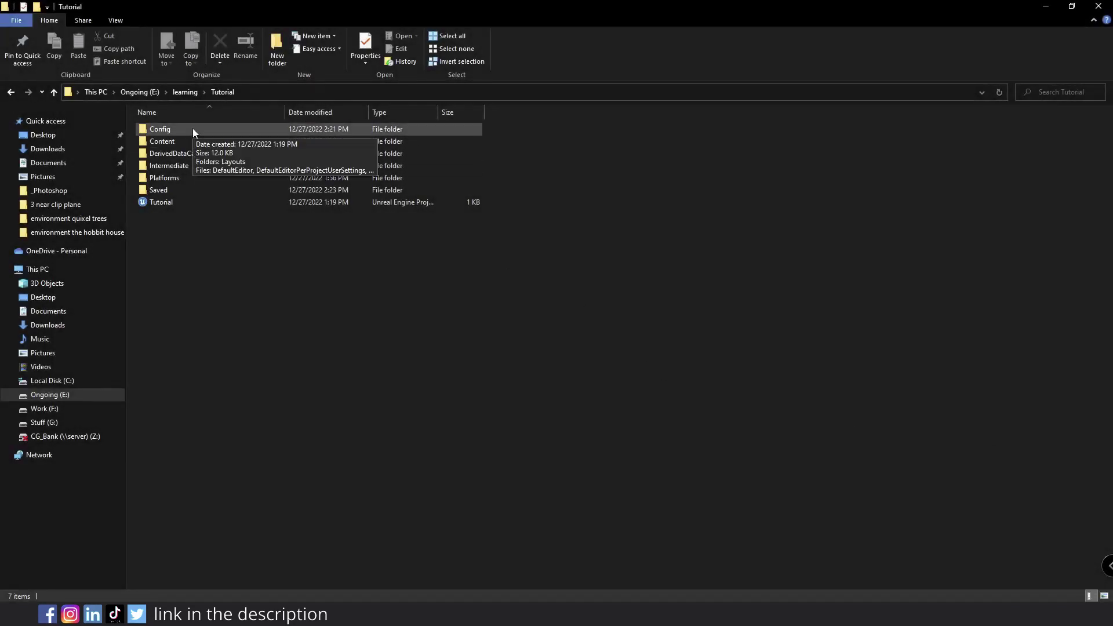
Step: Open Config/DefaultEngine.ini in Notepad and change NearClipPlane from 1.000000 to 0.25
{"action": "double_click", "coordinate": [192, 128]}
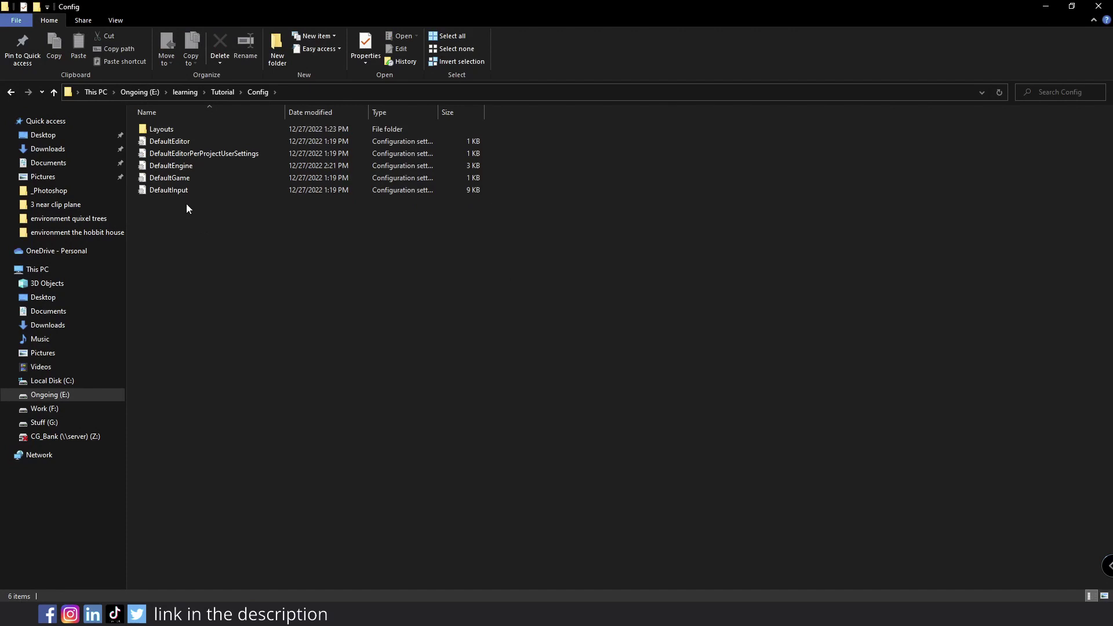
{"action": "double_click", "coordinate": [173, 166]}
{"action": "key", "text": "ctrl+f"}
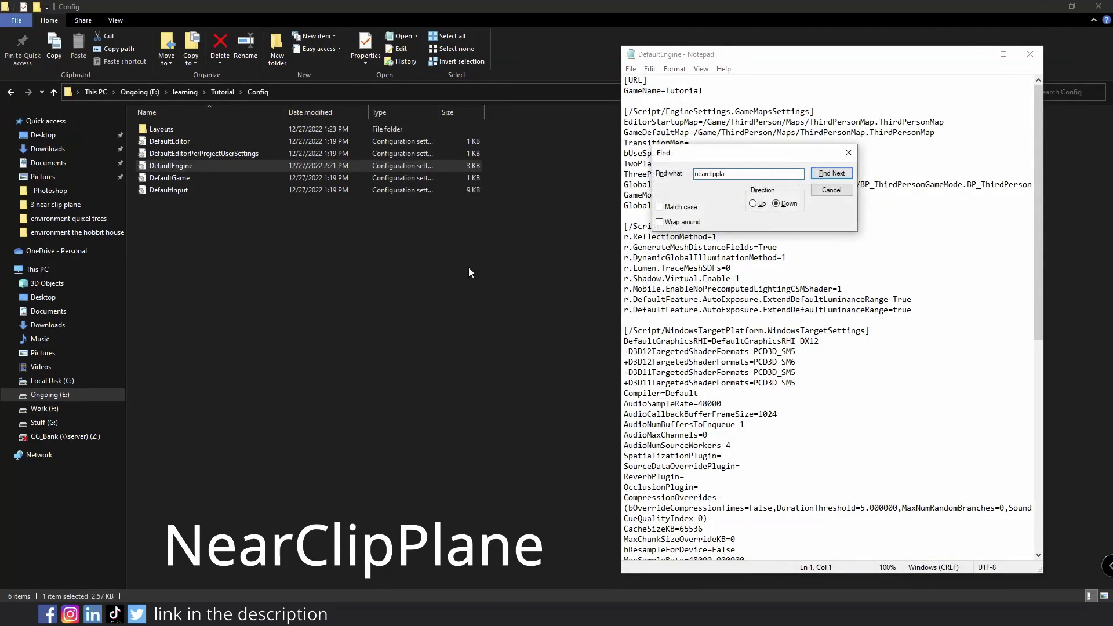
{"action": "type", "text": "ne"}
{"action": "key", "text": "Return"}
{"action": "key", "text": "Escape"}
{"action": "scroll", "coordinate": [712, 428], "scroll_direction": "down", "scroll_amount": 4}
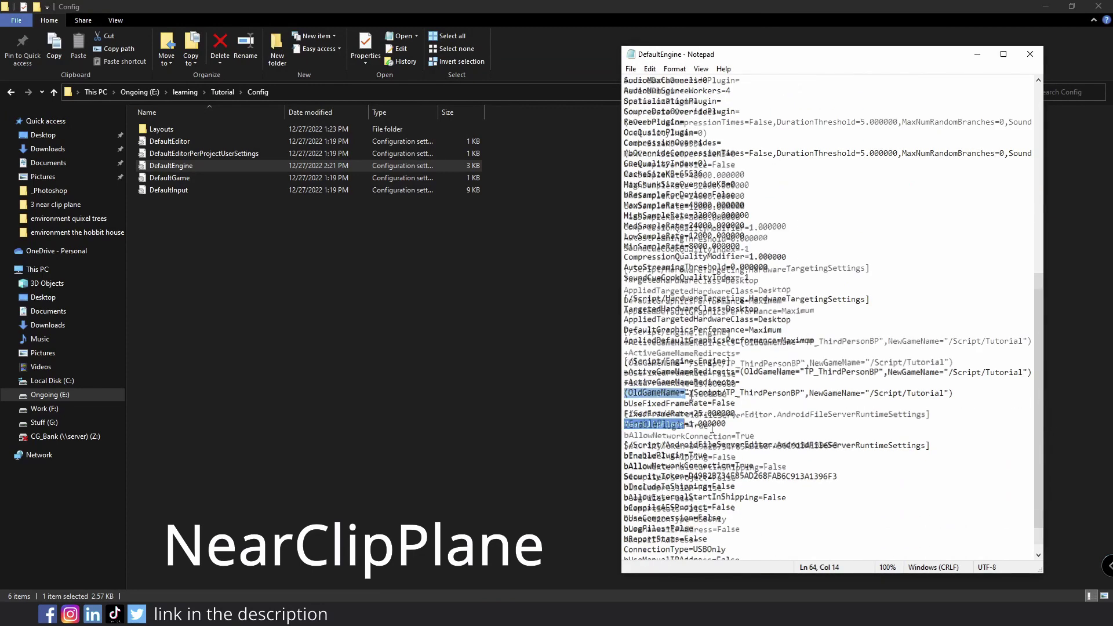
{"action": "mouse_move", "coordinate": [689, 393]}
{"action": "left_mouse_down"}
{"action": "mouse_move", "coordinate": [724, 394]}
{"action": "mouse_move", "coordinate": [694, 393]}
{"action": "mouse_move", "coordinate": [707, 394]}
{"action": "left_mouse_up"}
{"action": "type", "text": "0.25"}
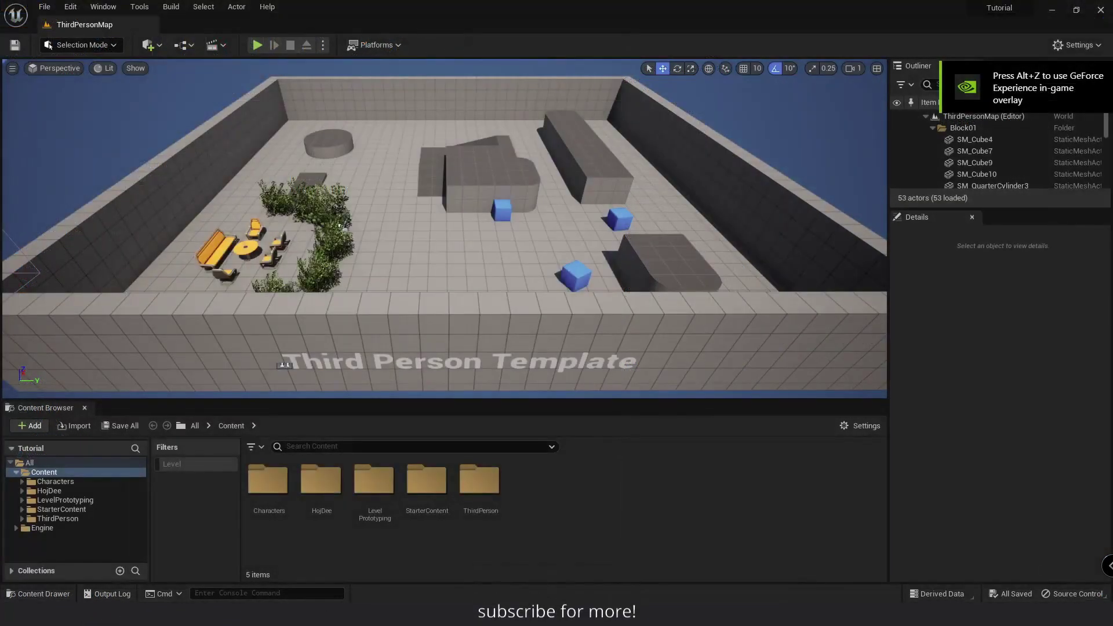
Step: Reopen Project Settings filtered for 'near clip' to confirm Near Clip Plane reads 0.25
{"action": "left_click", "coordinate": [1069, 46]}
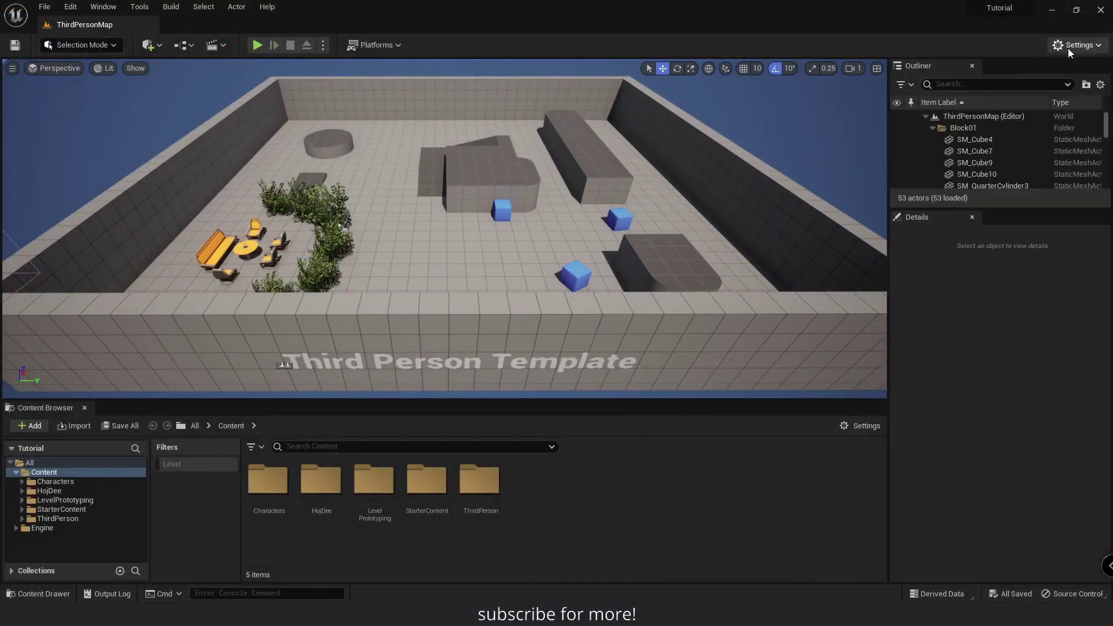
{"action": "left_click", "coordinate": [1068, 47]}
{"action": "left_click", "coordinate": [1028, 89]}
{"action": "type", "text": "ne"}
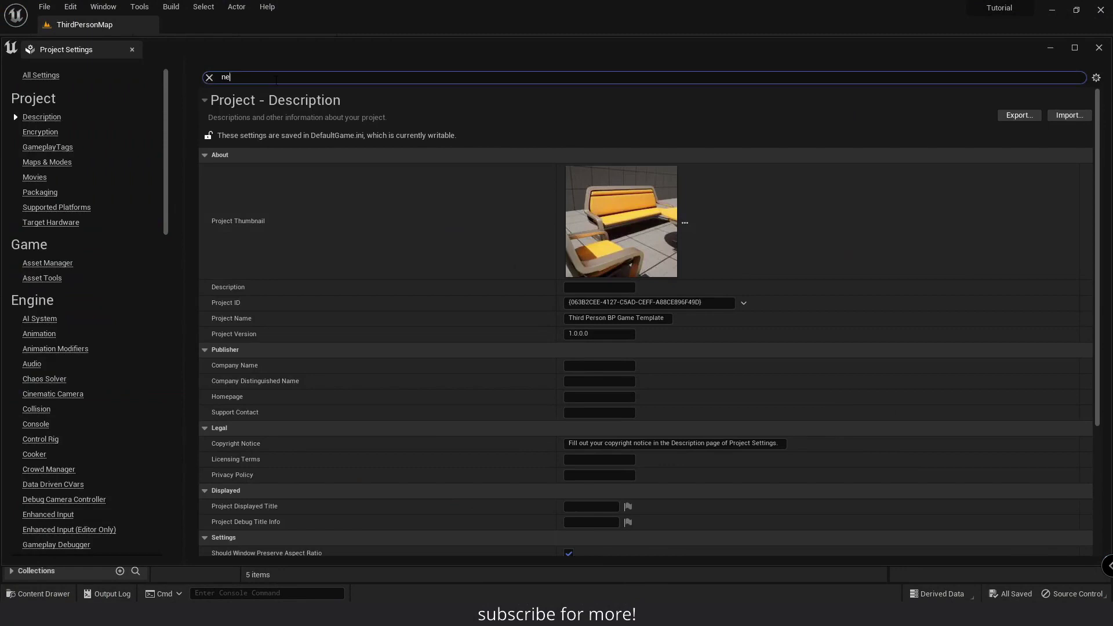
{"action": "type", "text": "ar clip"}
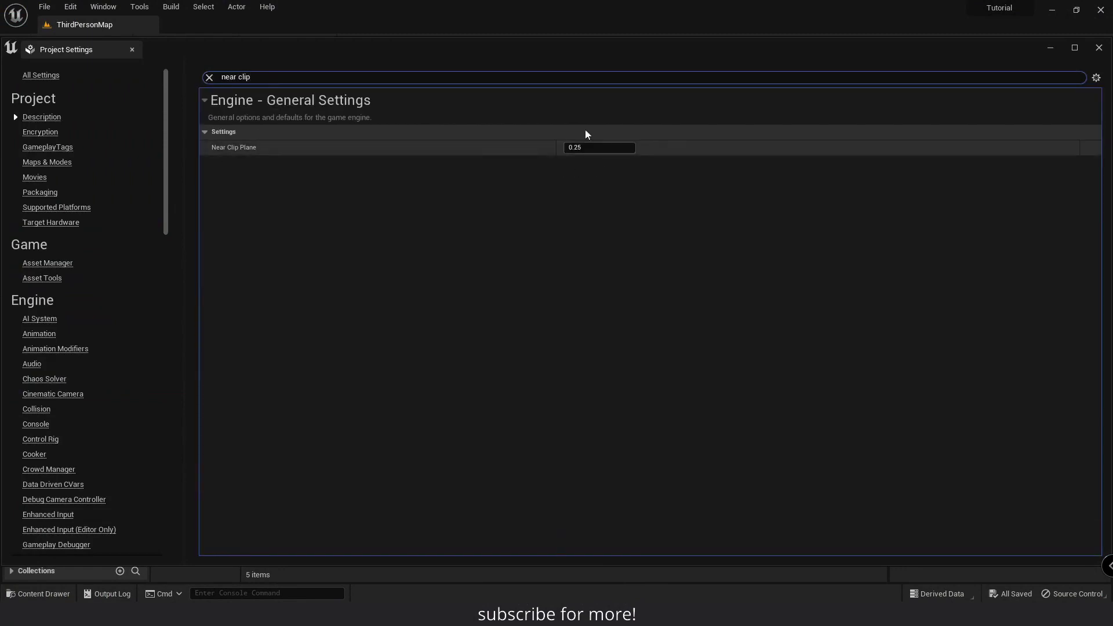